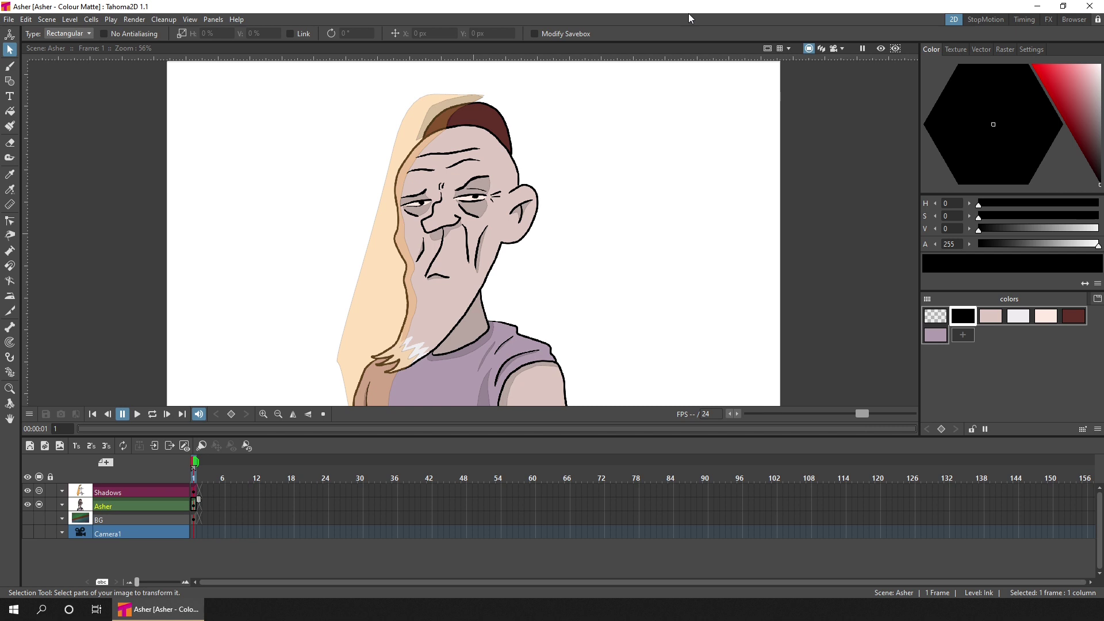
Step: Turn on the rendered preview, compare it off and on, and zoom into Asher's face
left_click(882, 49)
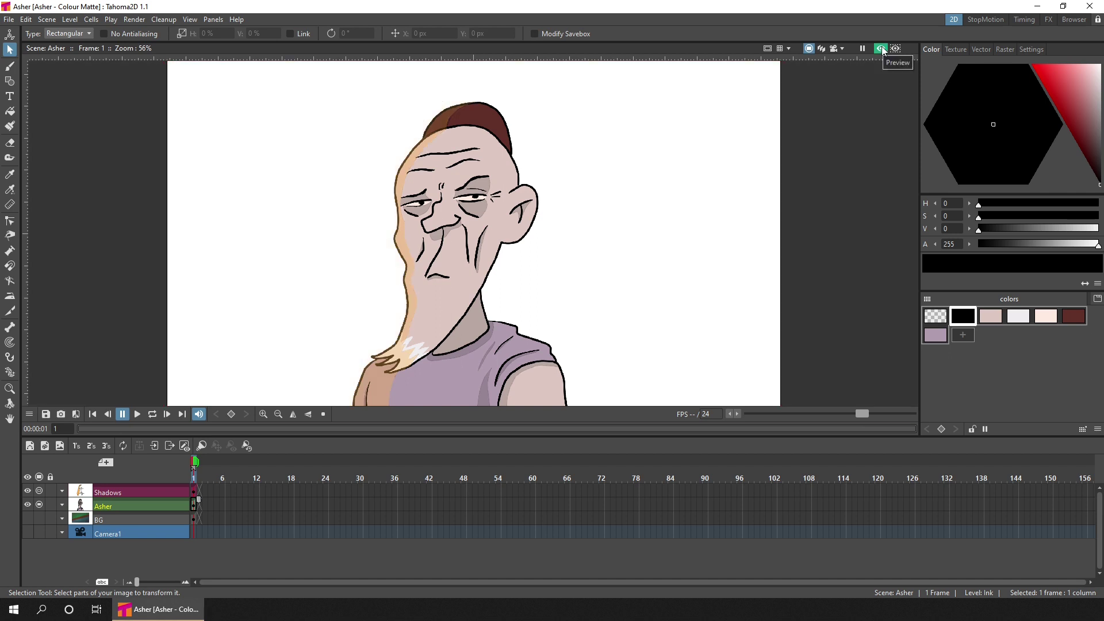
left_click(882, 48)
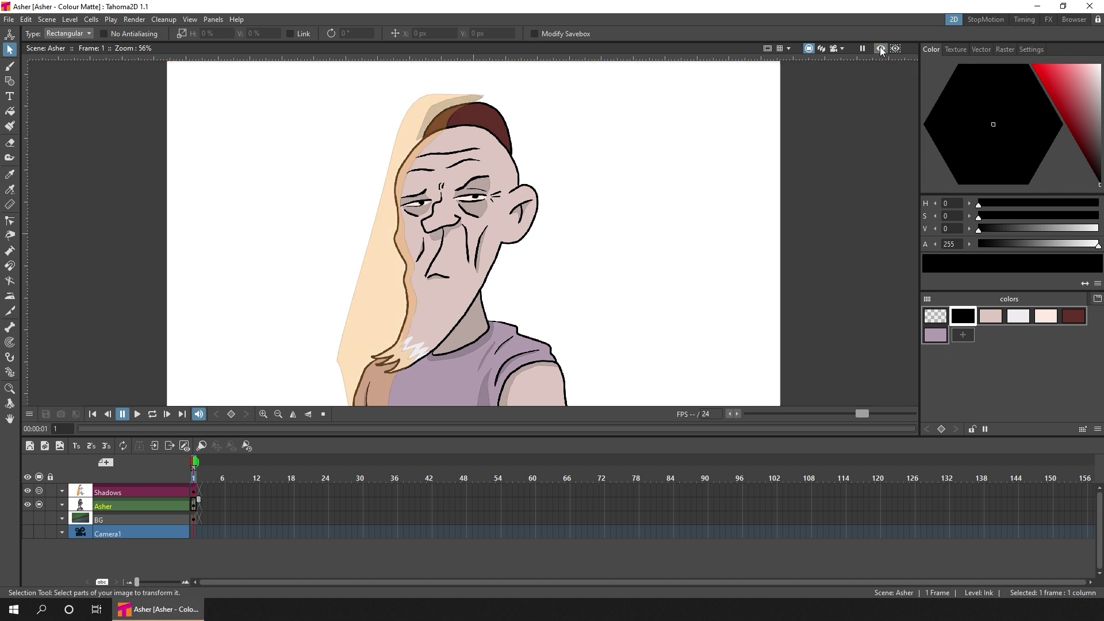
left_click(882, 50)
left_click(882, 49)
left_click(882, 49)
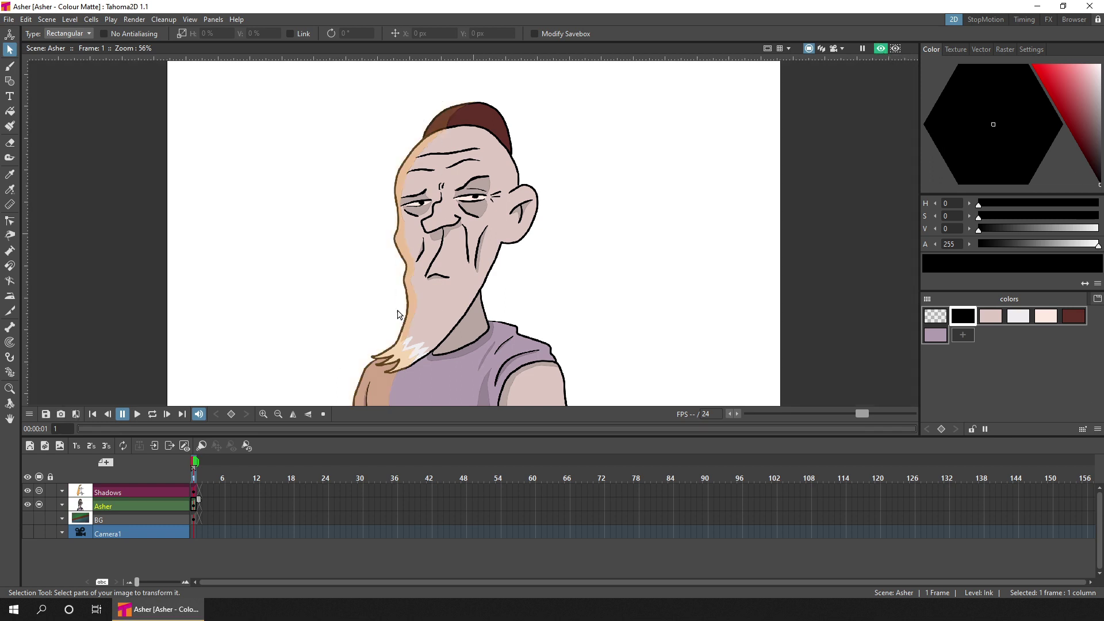
scroll(422, 213, "up", 5)
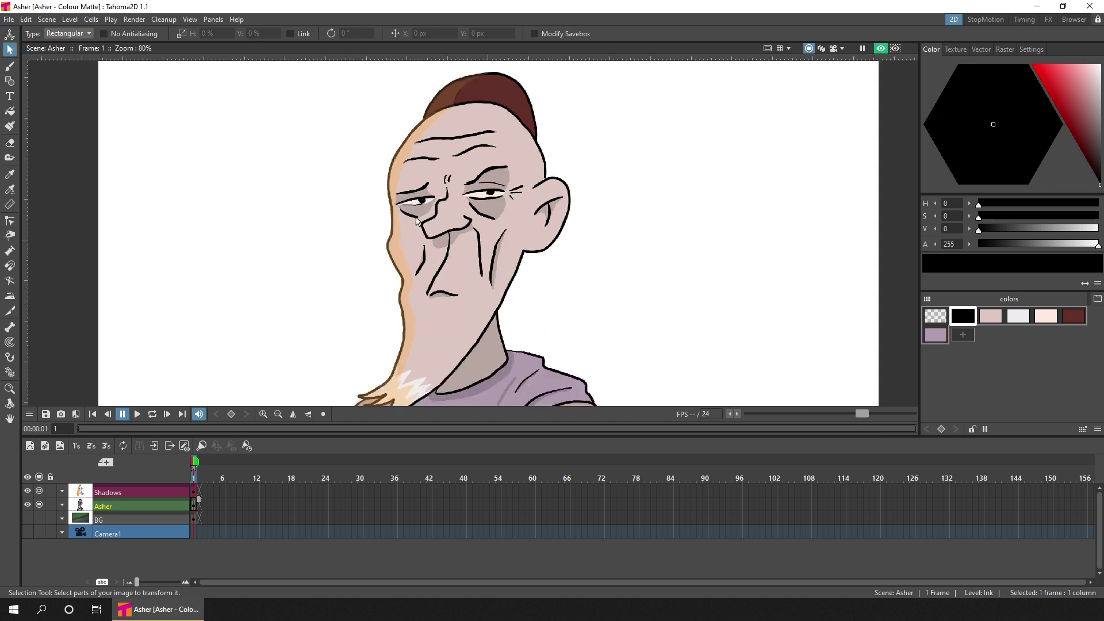
scroll(401, 236, "up", 2)
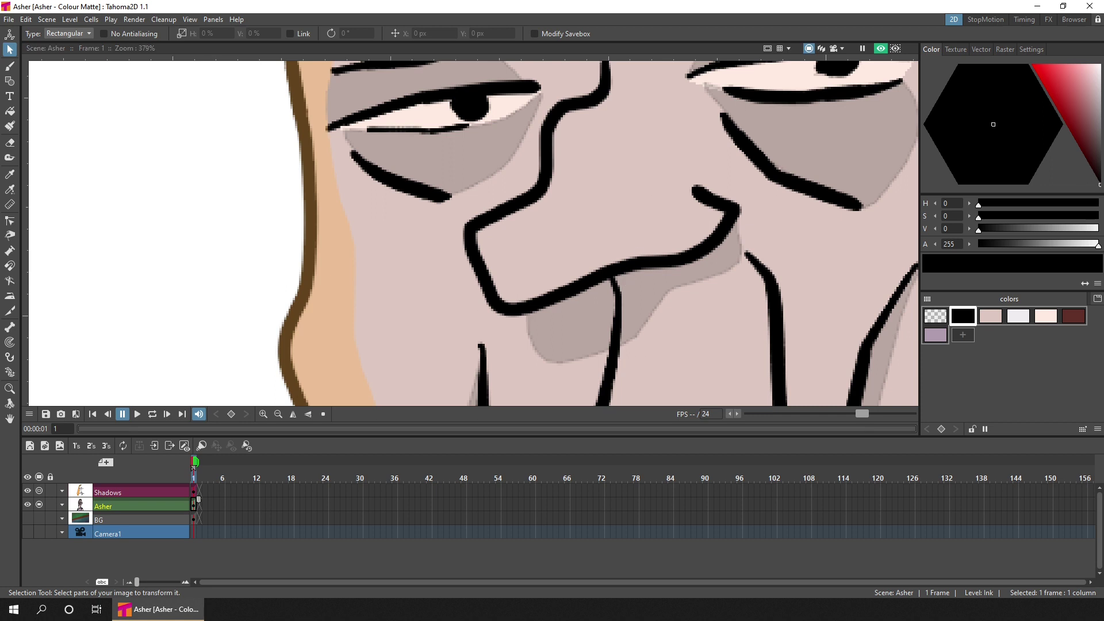
Step: Switch to the FX room and frame the Shadows, Asher Ink and MatteIn03 nodes
left_click(1049, 20)
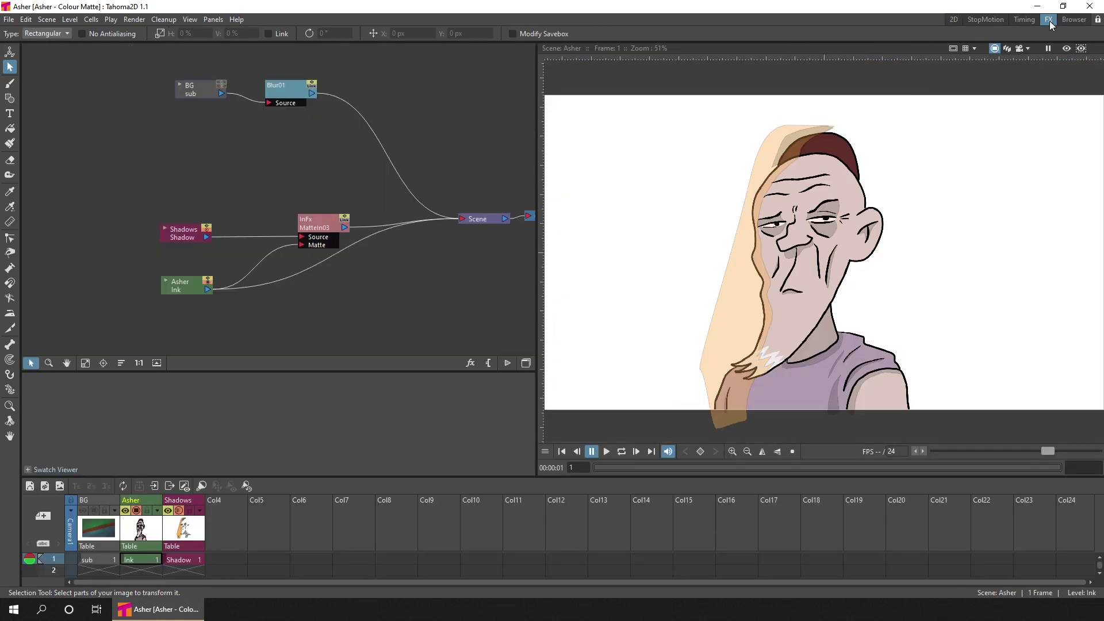
scroll(370, 244, "up", 3)
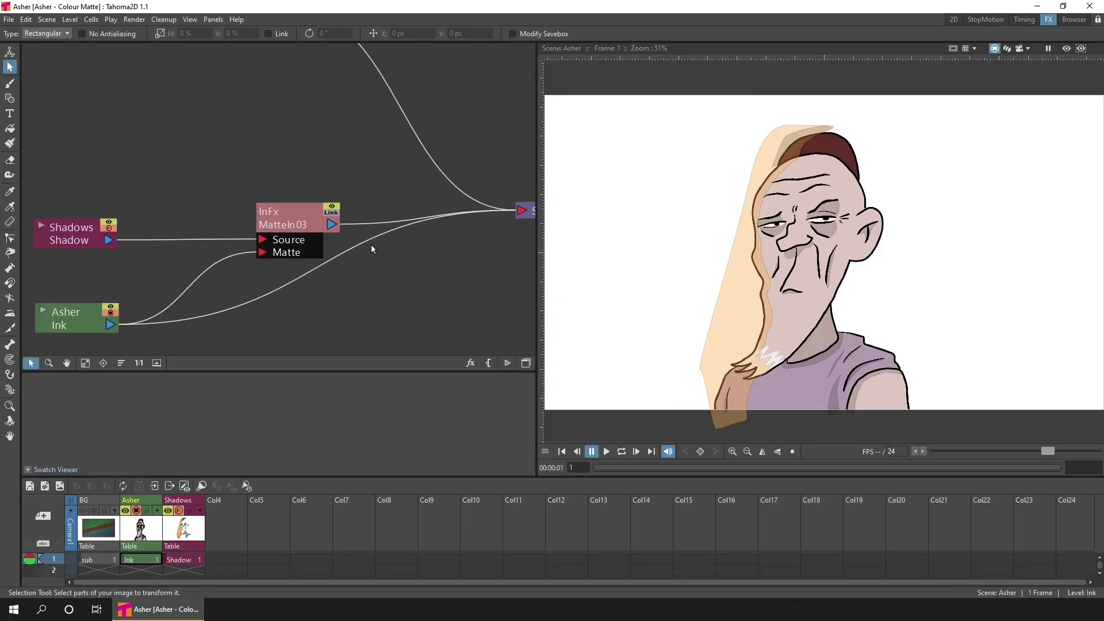
left_click_drag(364, 264, 412, 239)
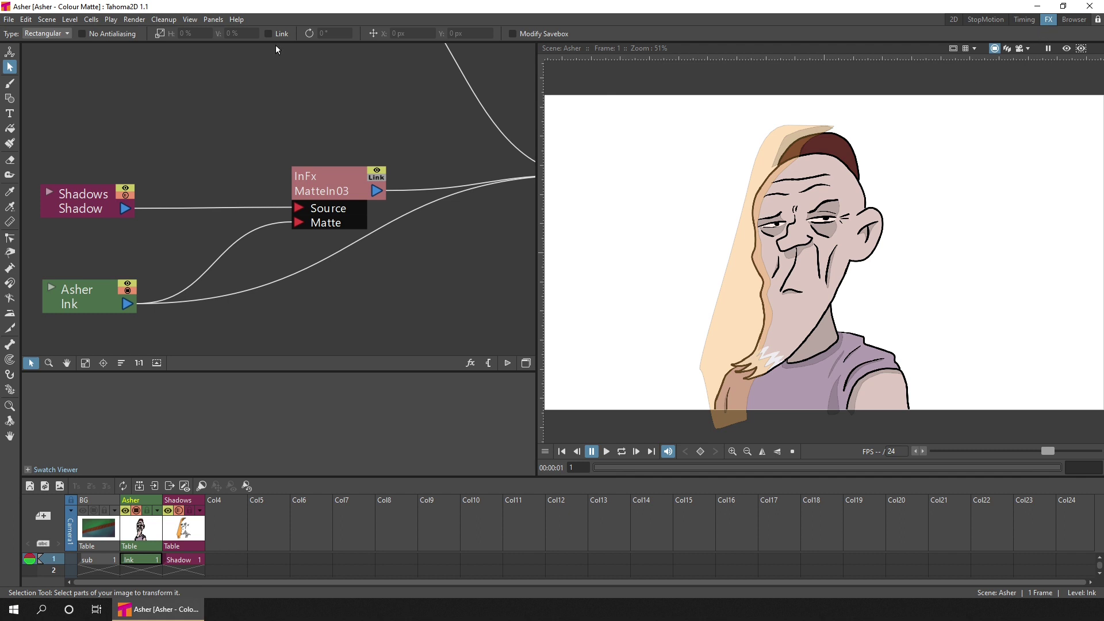
left_click(214, 20)
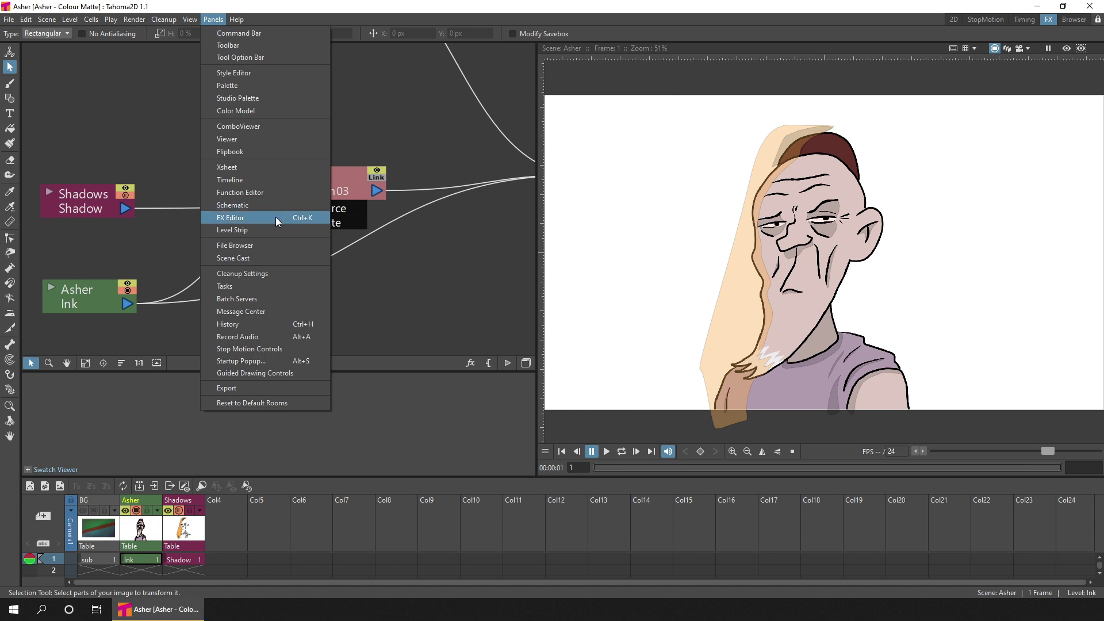
left_click(451, 133)
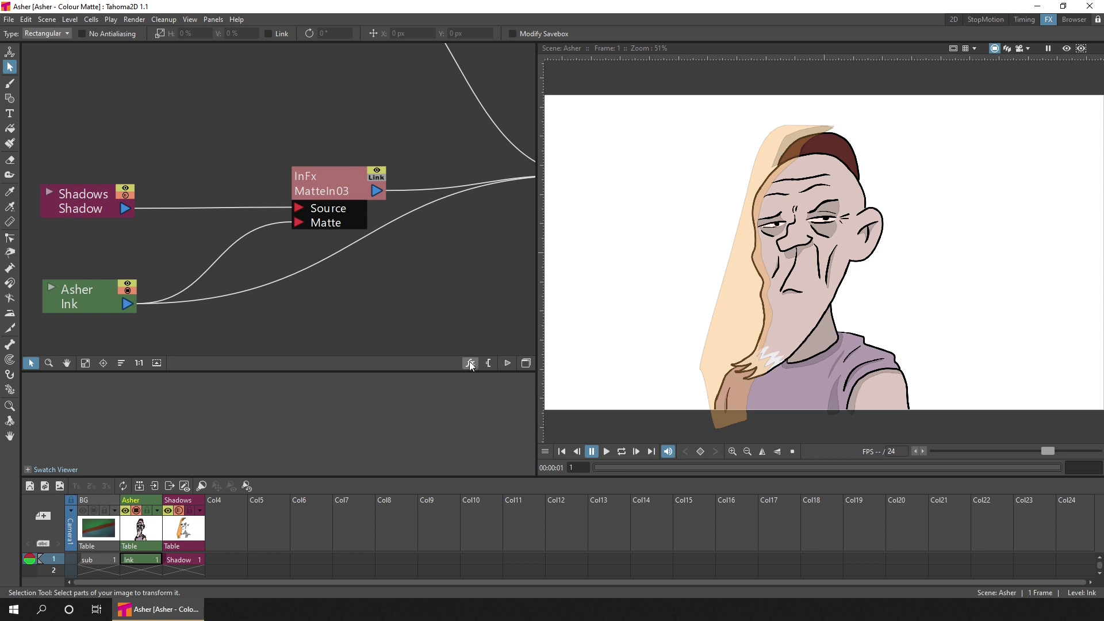
left_click(526, 364)
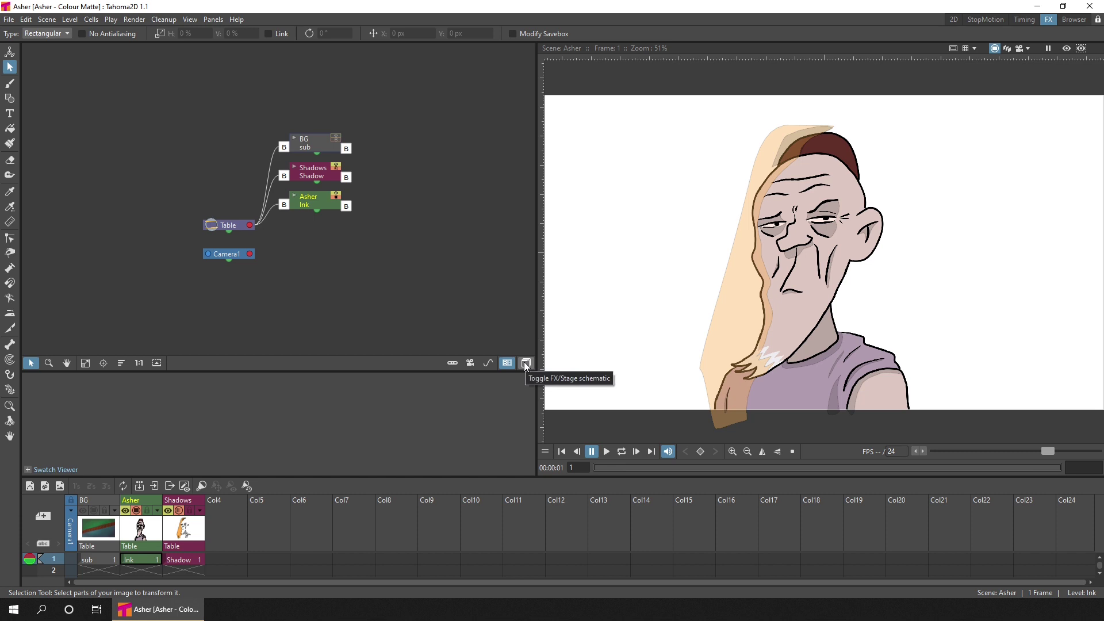
left_click(525, 363)
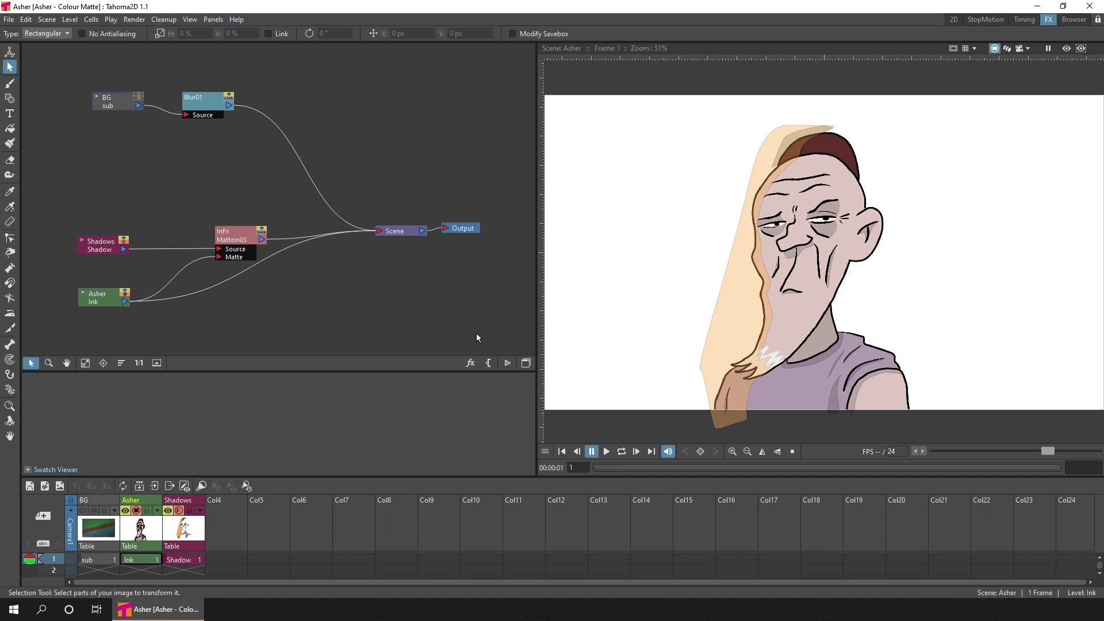
scroll(295, 284, "up", 3)
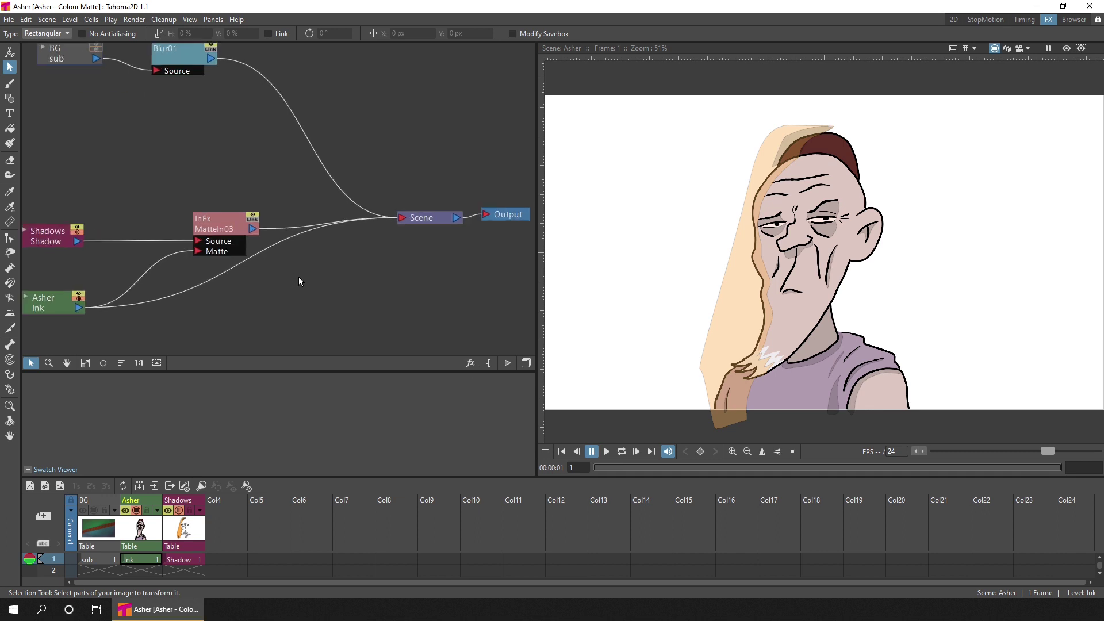
Step: Add a Palette Filter node from Add FX > Tahoma2D_Level in the schematic
right_click(236, 122)
mouse_move(240, 128)
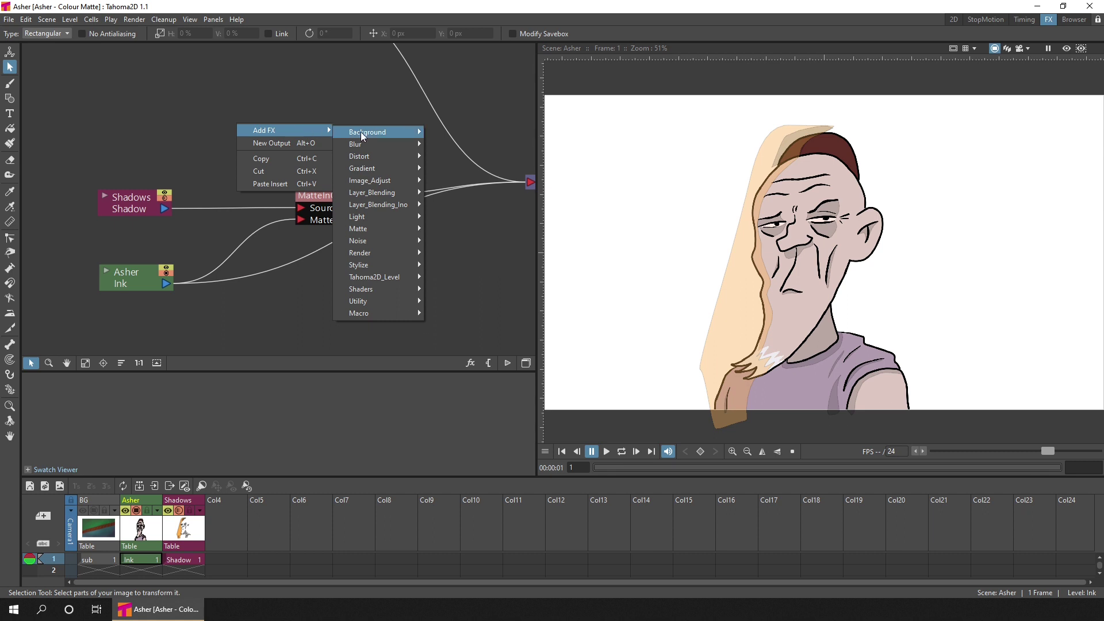
mouse_move(400, 278)
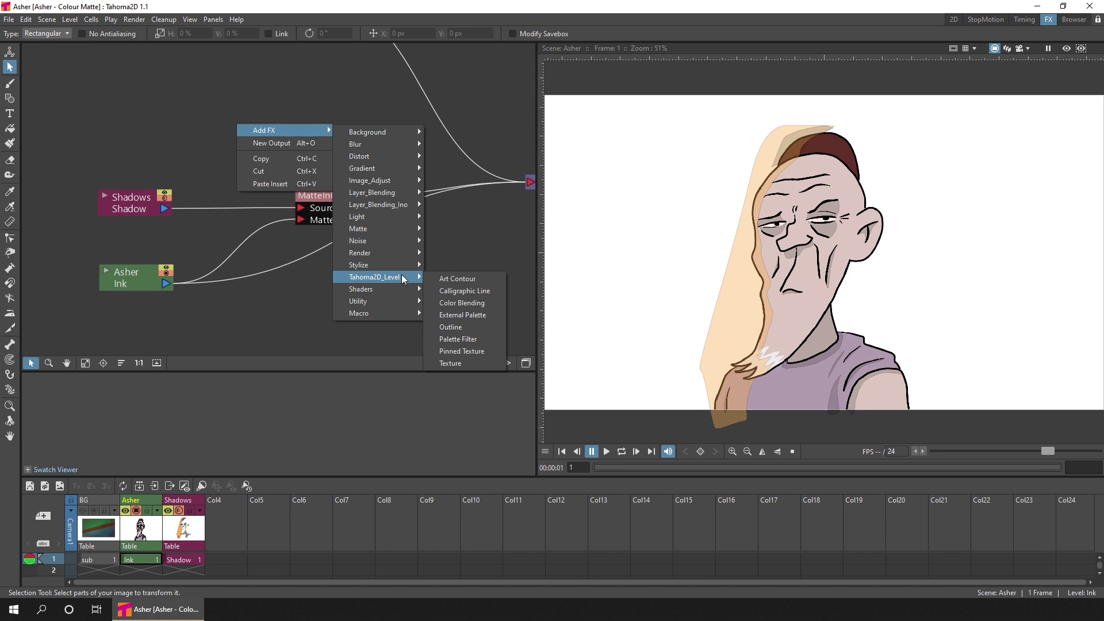
left_click(481, 338)
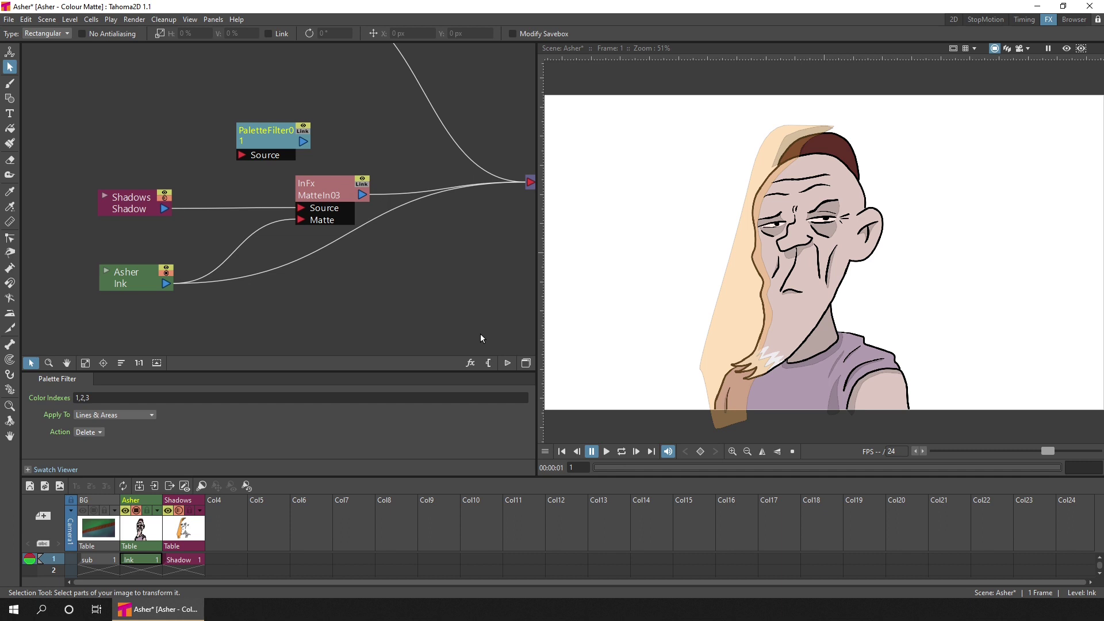
Step: Wire Asher Ink into PaletteFilter01's Source and the filter's output into MatteIn03's Matte port
left_click(120, 243)
key("a")
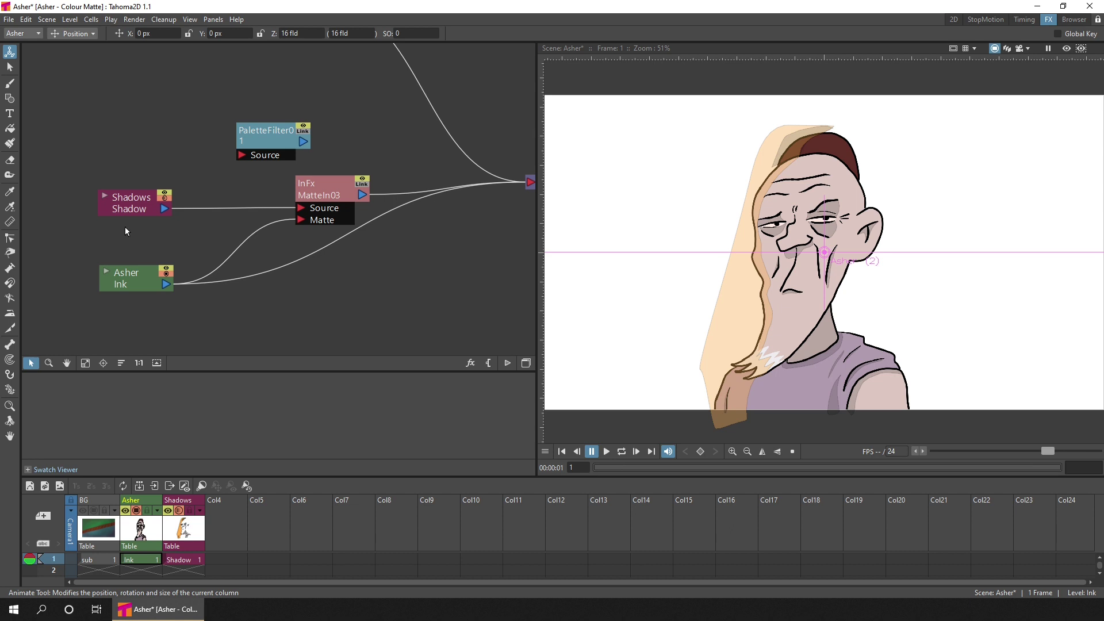
mouse_move(171, 282)
left_mouse_down()
mouse_move(199, 254)
mouse_move(217, 187)
mouse_move(240, 156)
mouse_move(246, 211)
mouse_move(222, 229)
left_mouse_up()
left_click(271, 136)
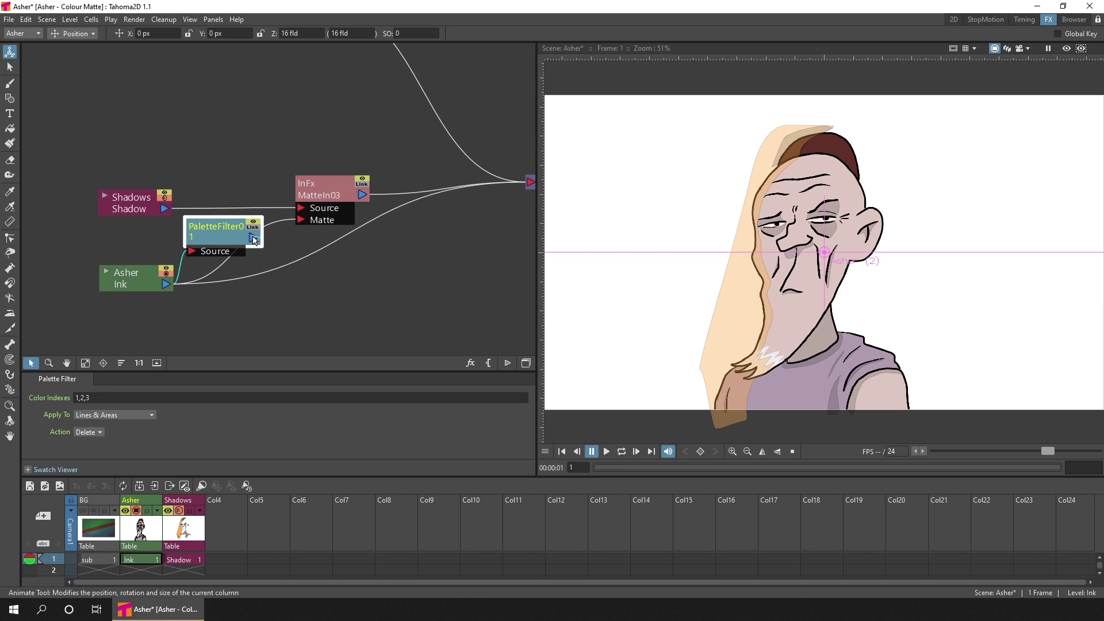
left_click_drag(291, 223, 304, 220)
left_click(319, 205)
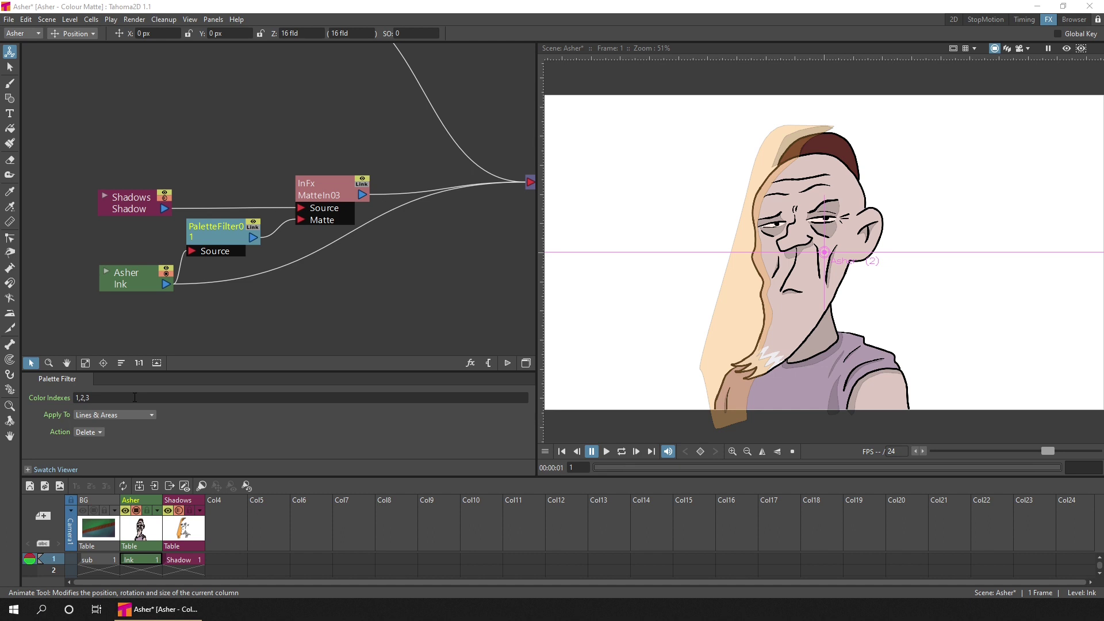
Step: Open the Palette panel showing the Ink level's colour swatches
left_click(212, 19)
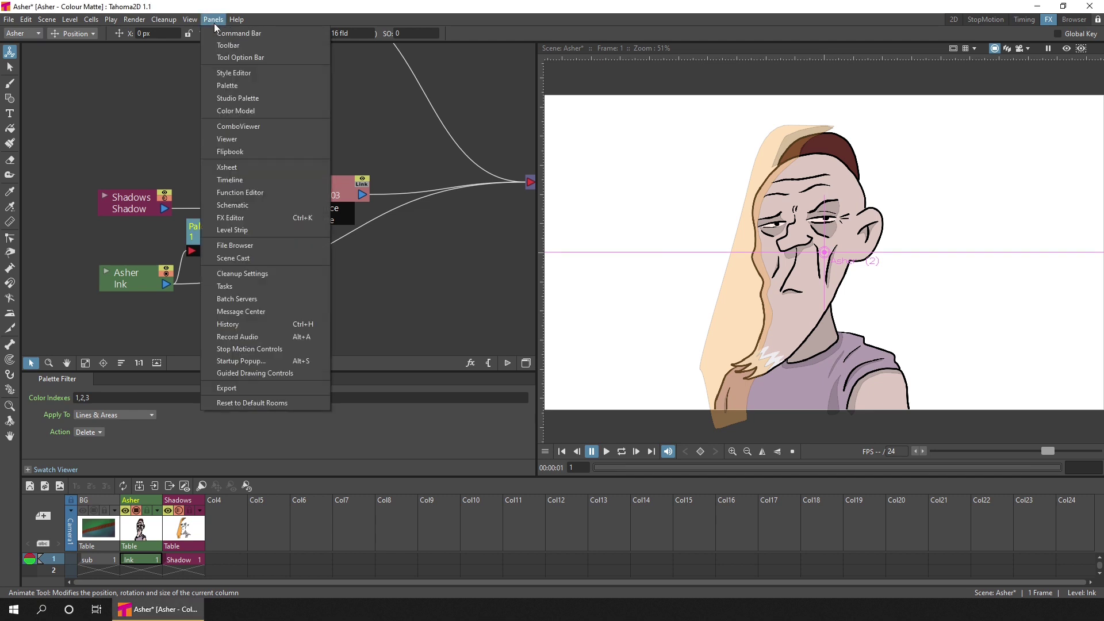
left_click(230, 84)
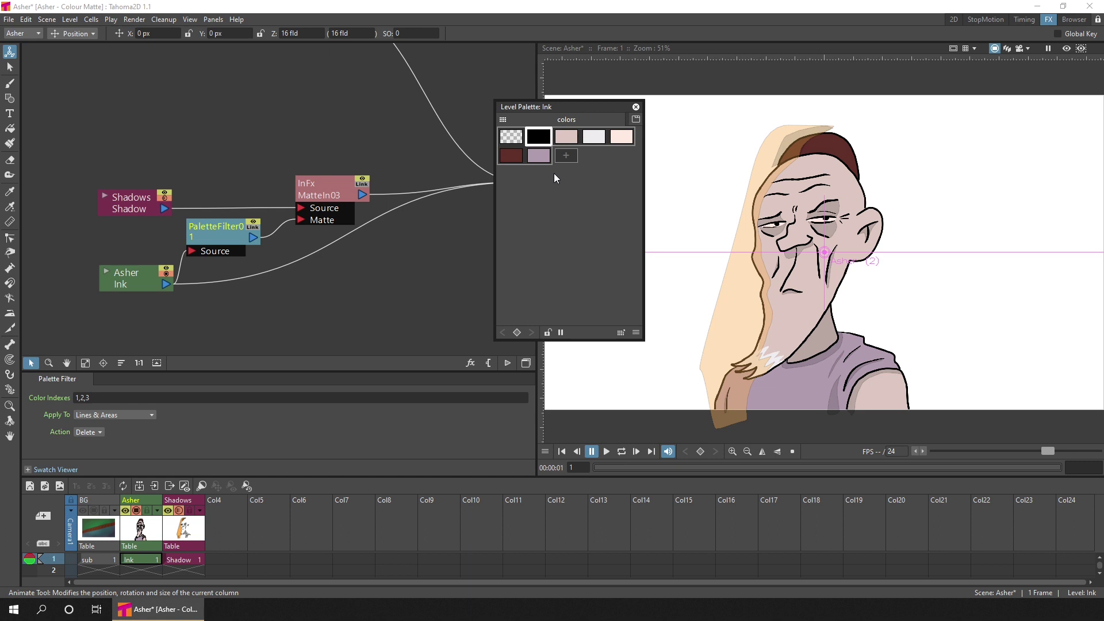
Step: Enable Show Style Index, try Medium, Large and List views, then return to Small Thumbnails
left_click(636, 332)
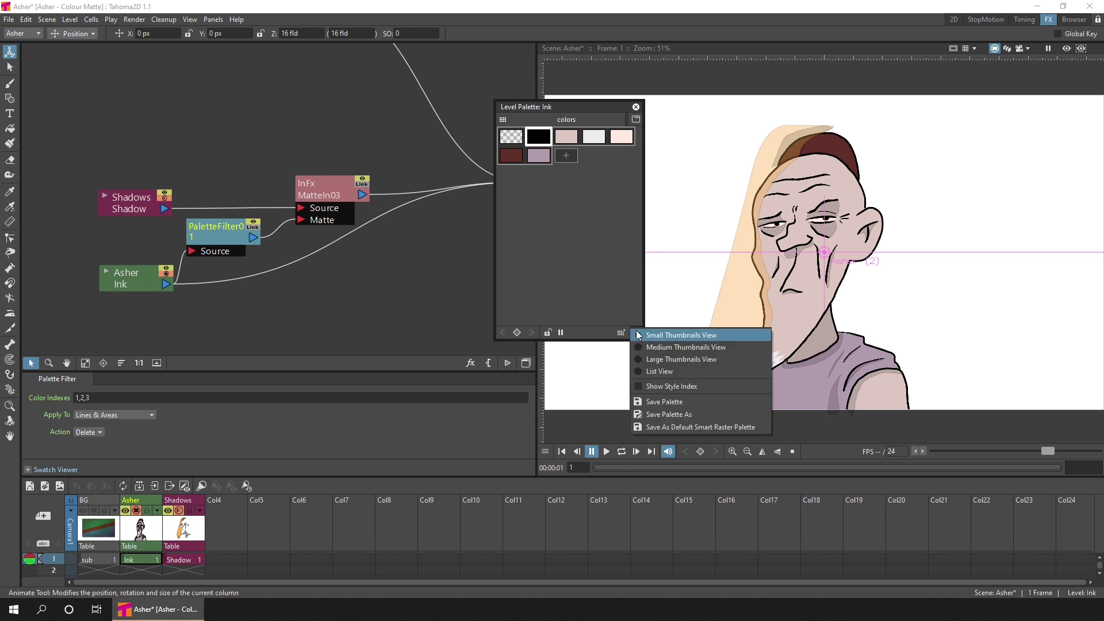
left_click(670, 387)
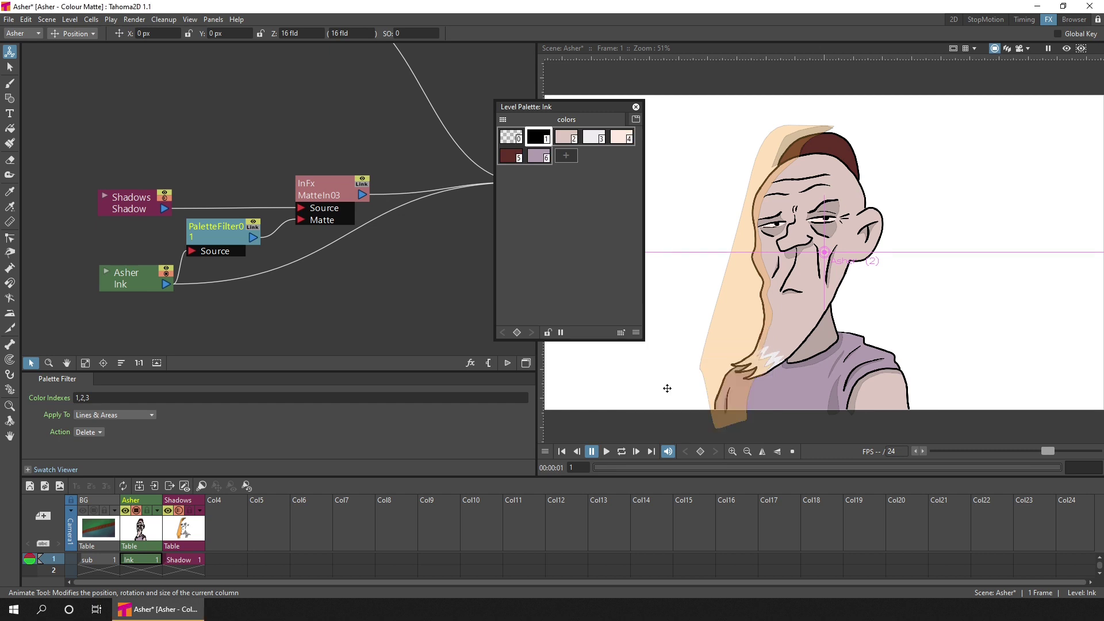
left_click(636, 332)
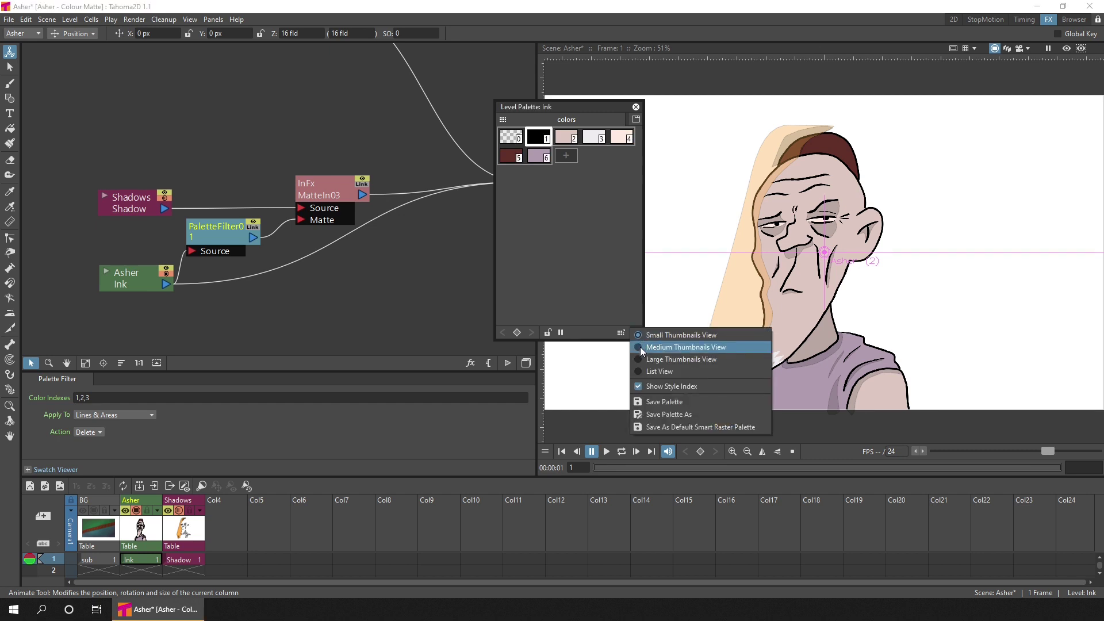
left_click(640, 347)
left_click(633, 333)
left_click(639, 359)
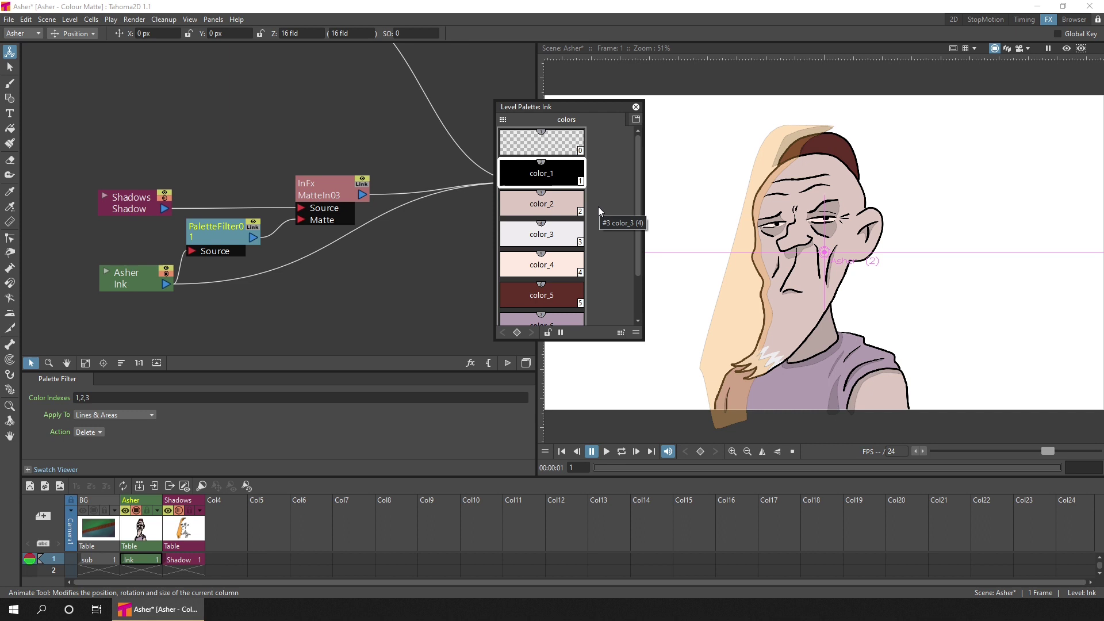
left_click(636, 332)
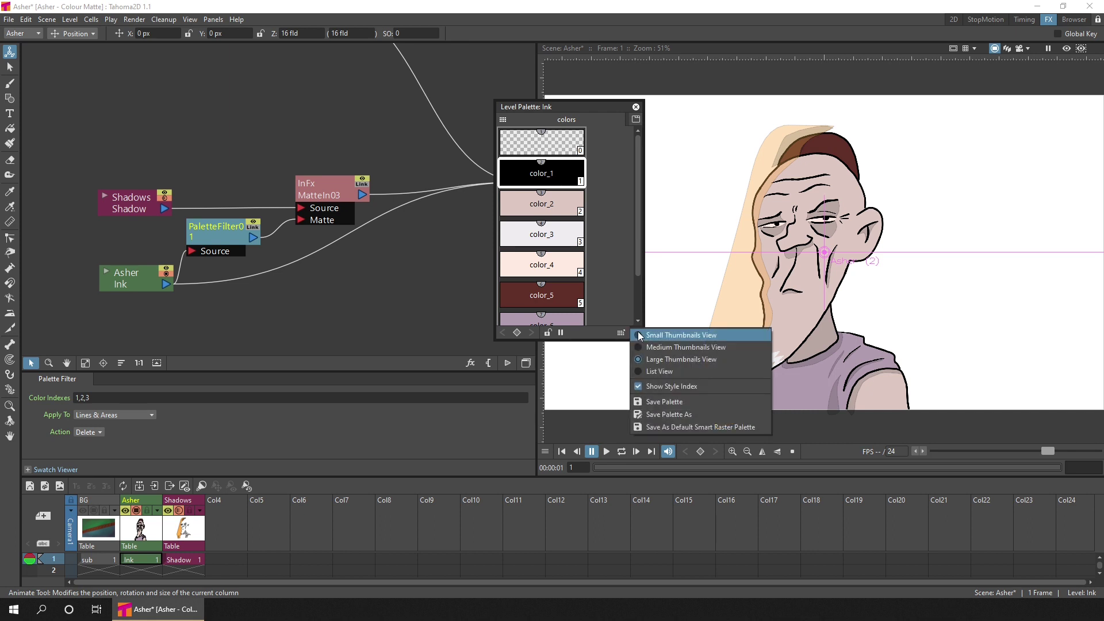
left_click(637, 372)
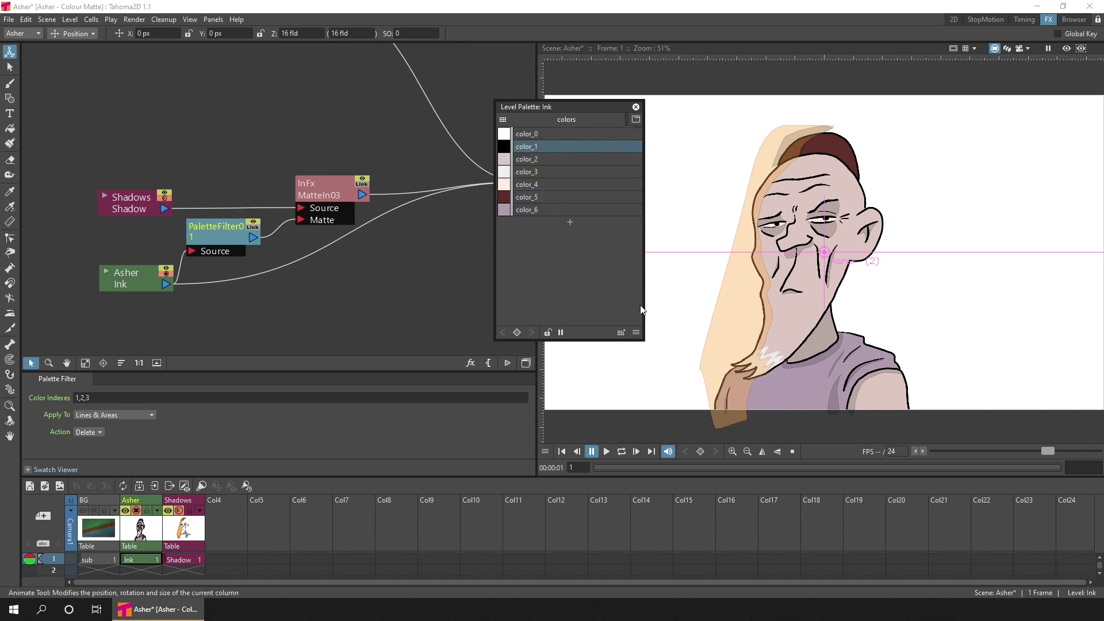
left_click(637, 331)
left_click(638, 335)
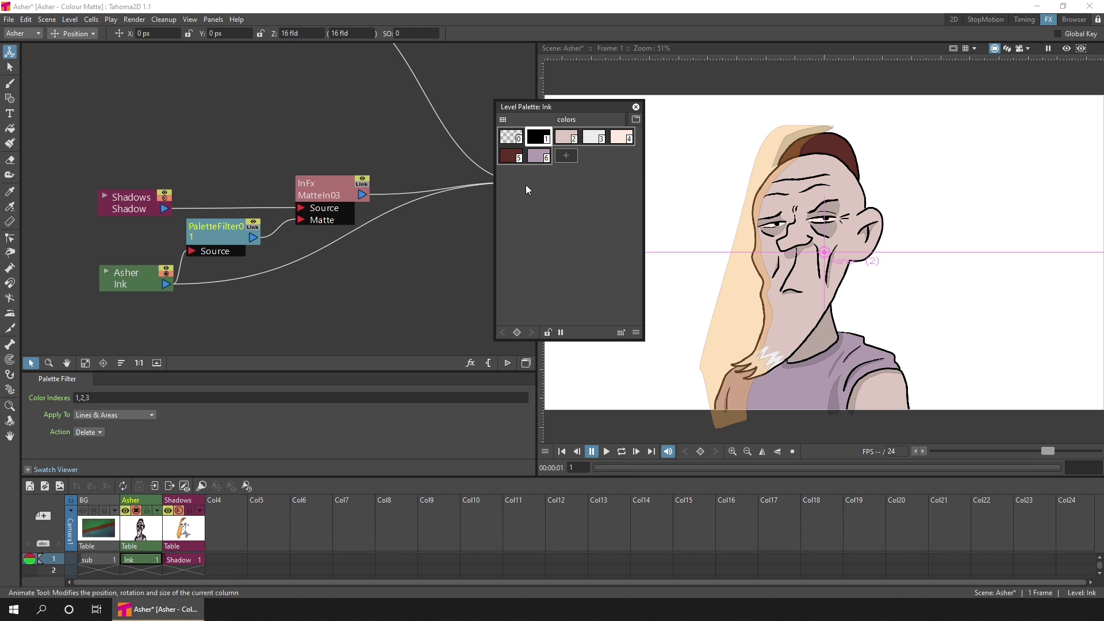
Step: Change the Palette Filter's Color Indexes from 1,2,3 to 1 and check the Apply To options
left_click(102, 396)
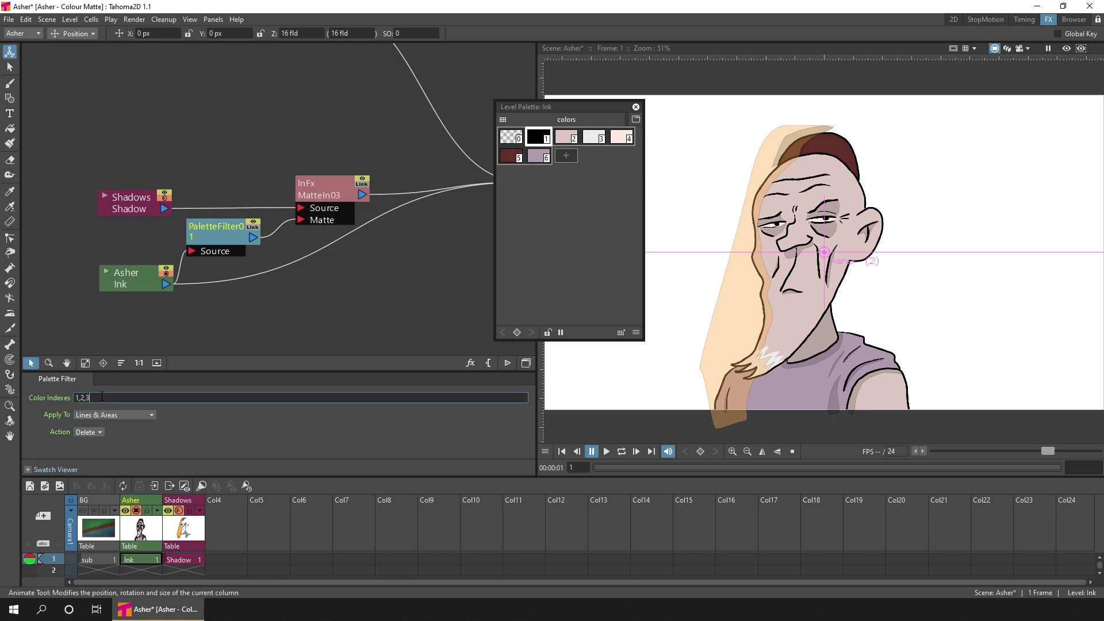
key("BackSpace")
key("BackSpace")
key("BackSpace")
left_click(151, 415)
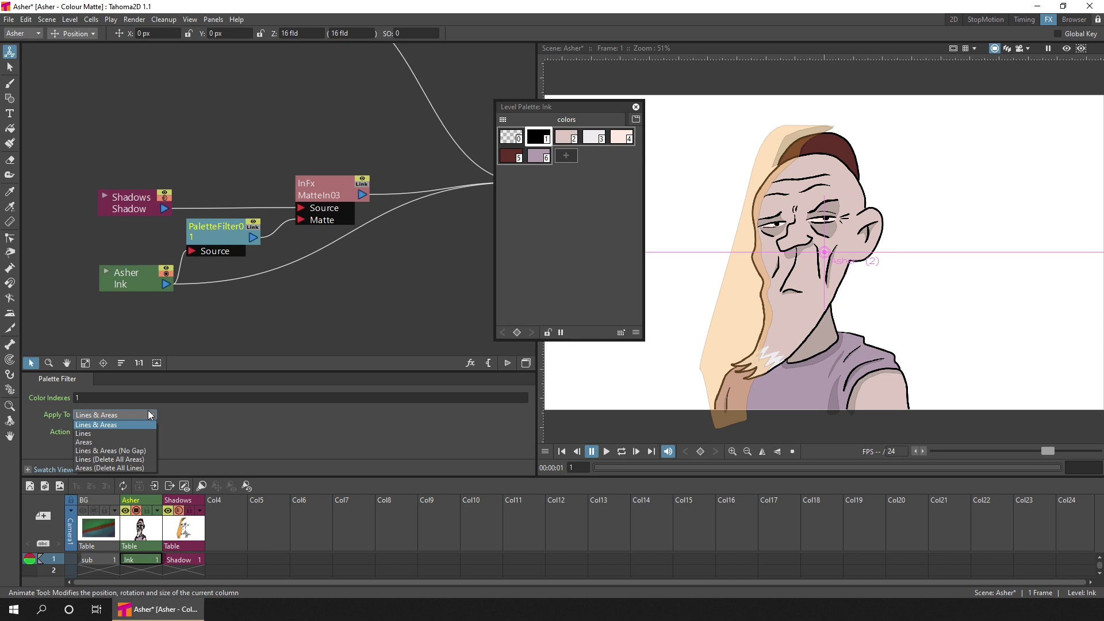
Step: Keep Lines & Areas as the filter target, then turn on the preview and zoom into the face
left_click(183, 419)
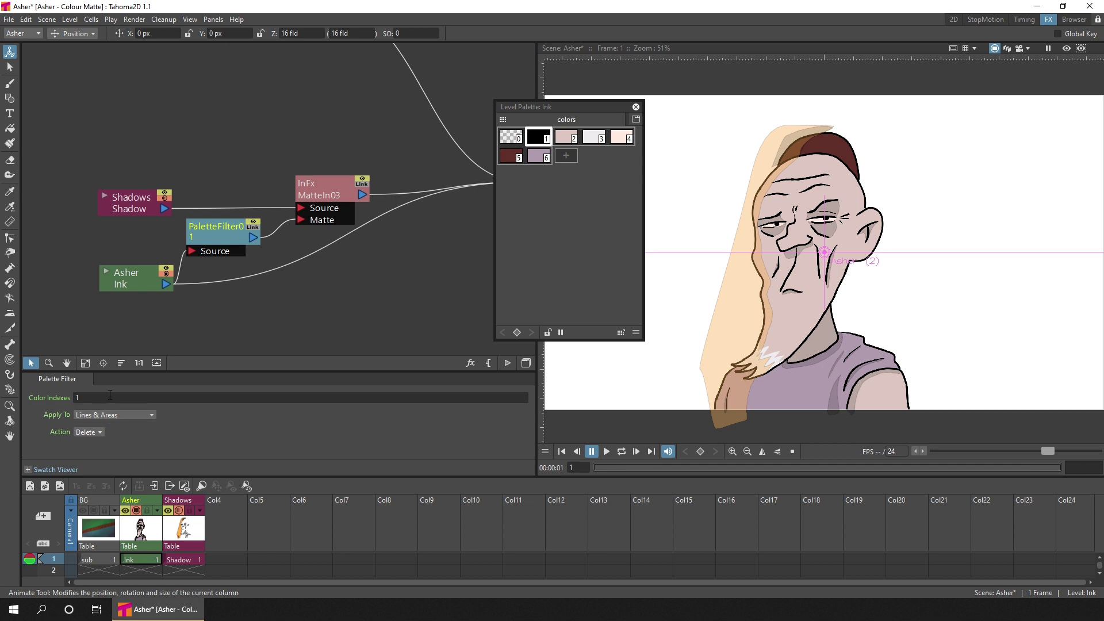
left_click(1066, 50)
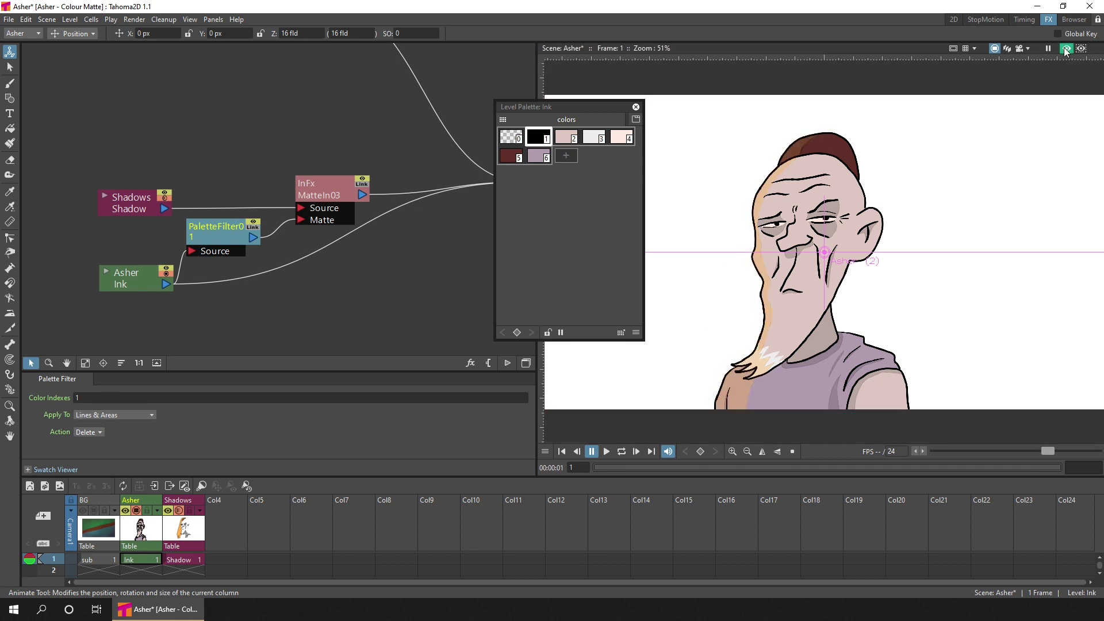
scroll(759, 252, "up", 3)
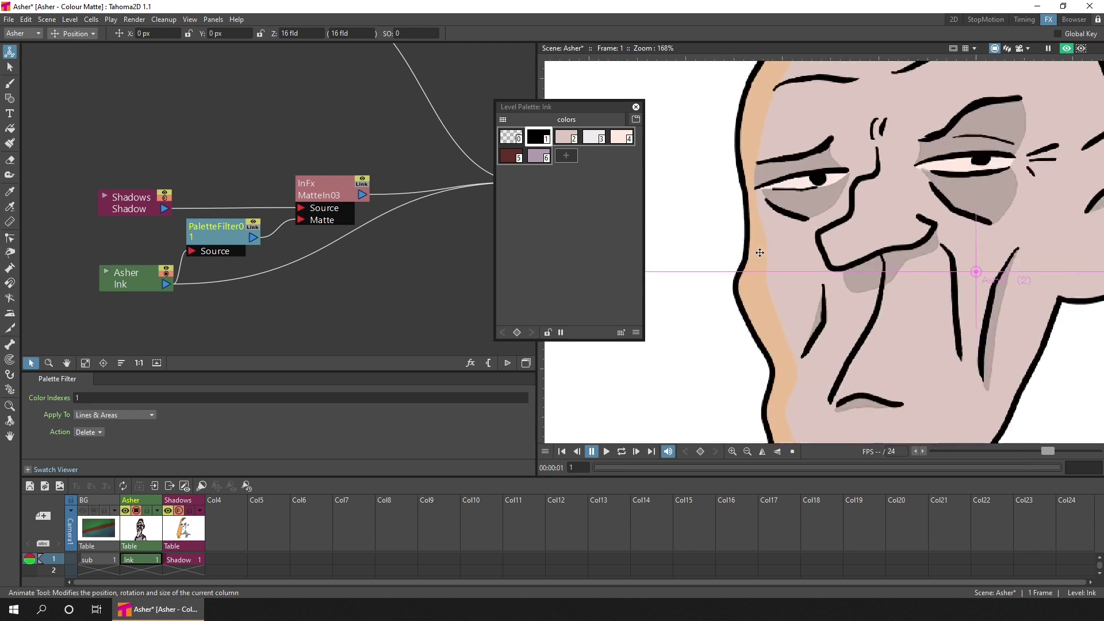
scroll(760, 253, "up", 2)
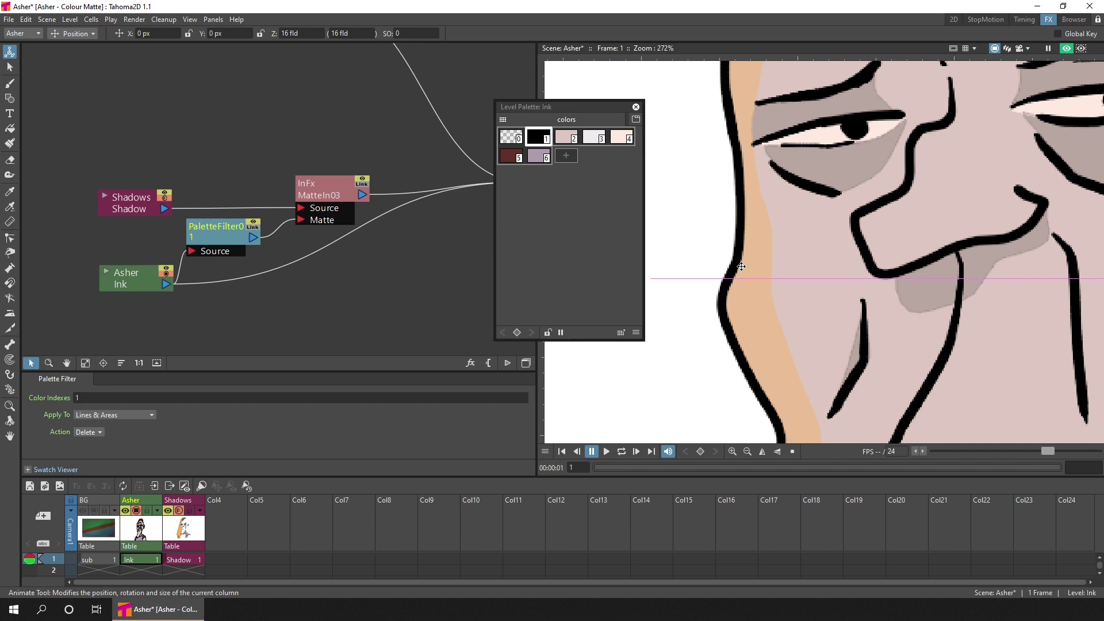
Step: Close the Ink palette and delete the link from Asher Ink to the Scene node
left_click(636, 107)
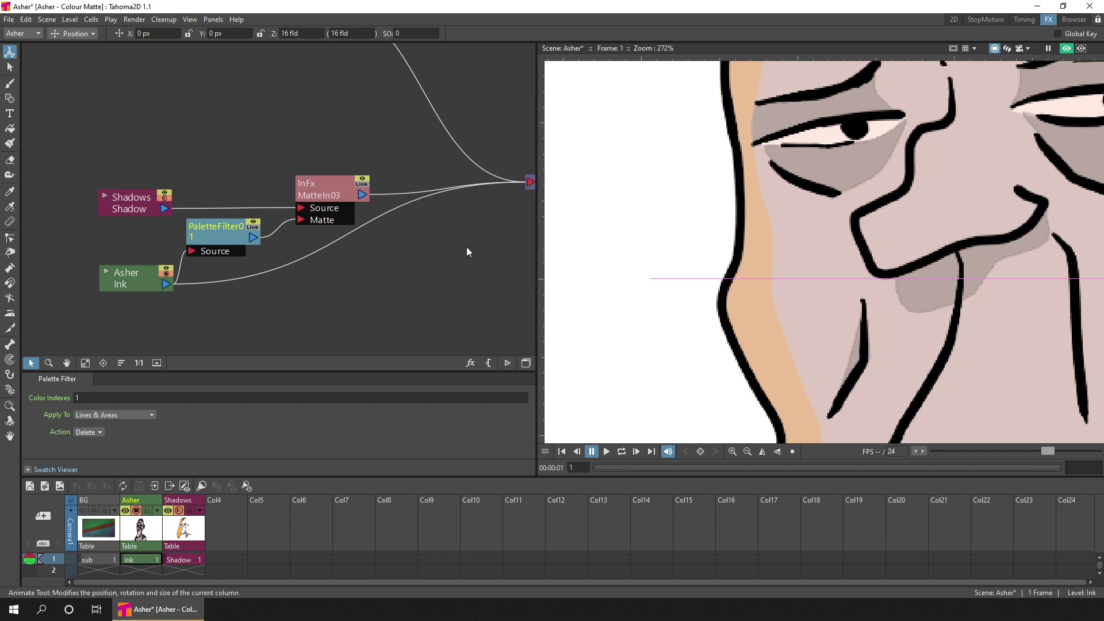
left_click_drag(467, 247, 433, 246)
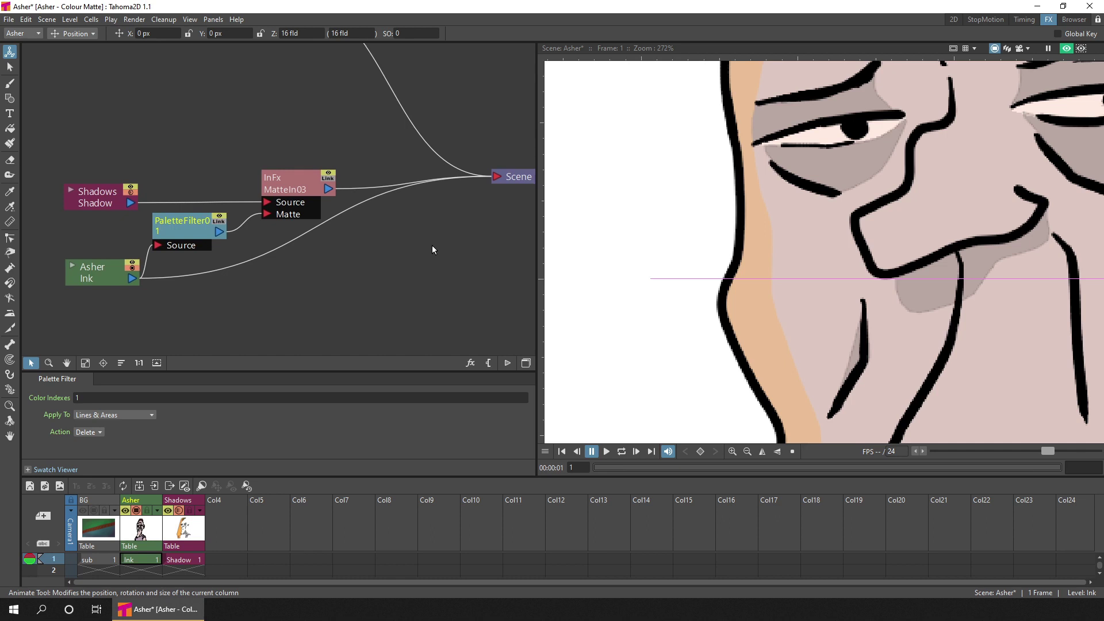
left_click_drag(232, 248, 263, 279)
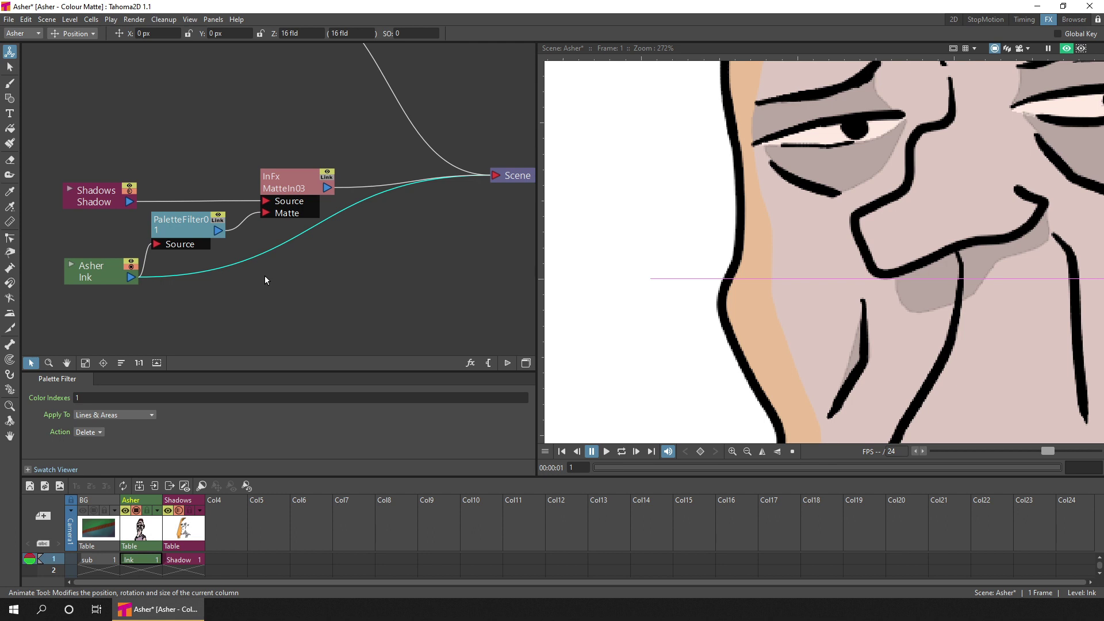
key("Delete")
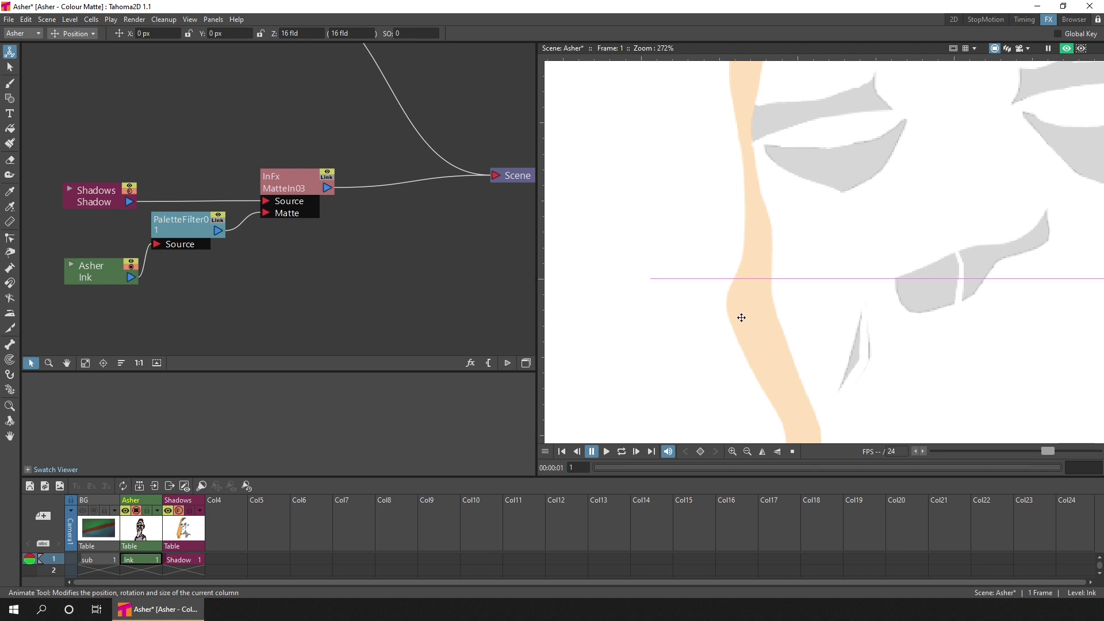
Step: Reconnect Asher Ink's output to the Scene node and fit the character to the viewer
left_click(137, 278)
left_click_drag(233, 283, 492, 176)
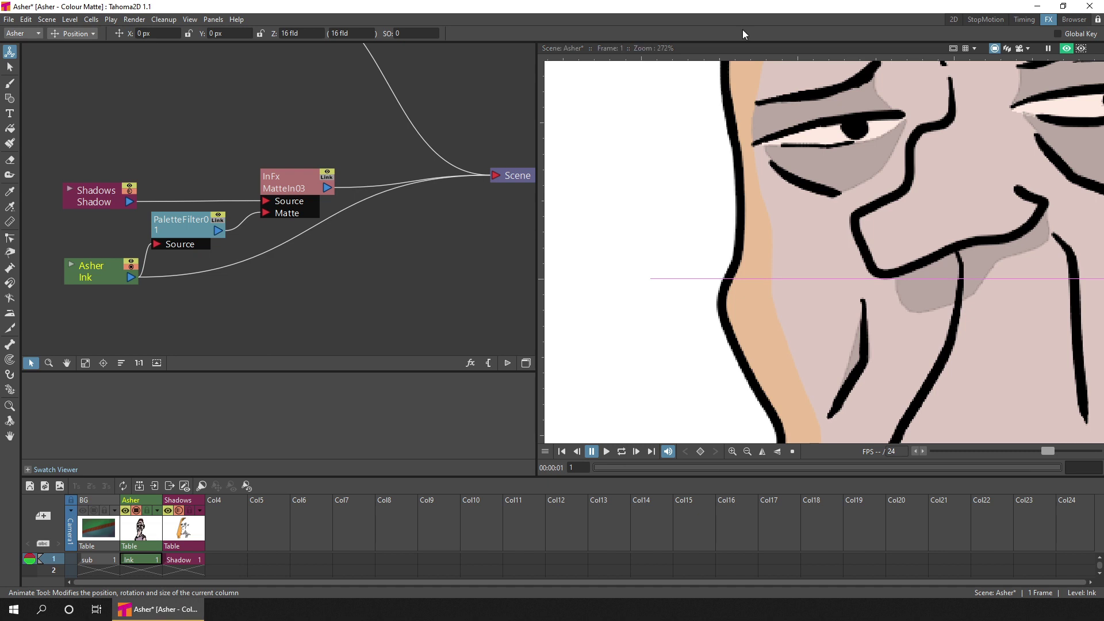
right_click(739, 229)
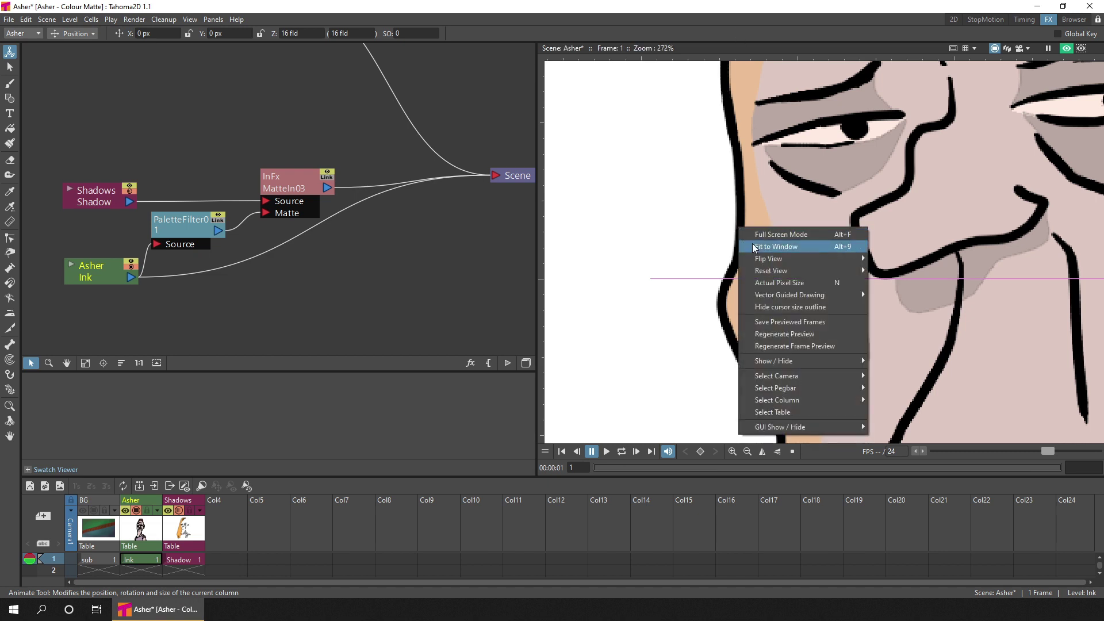
left_click(770, 246)
scroll(807, 241, "up", 2)
scroll(807, 243, "up", 3)
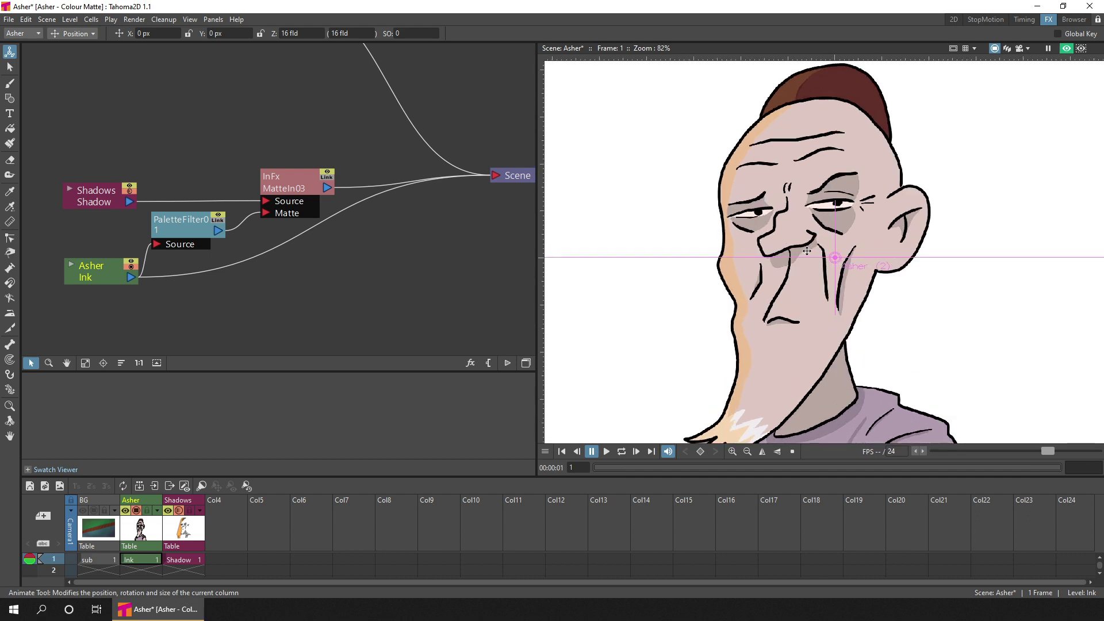